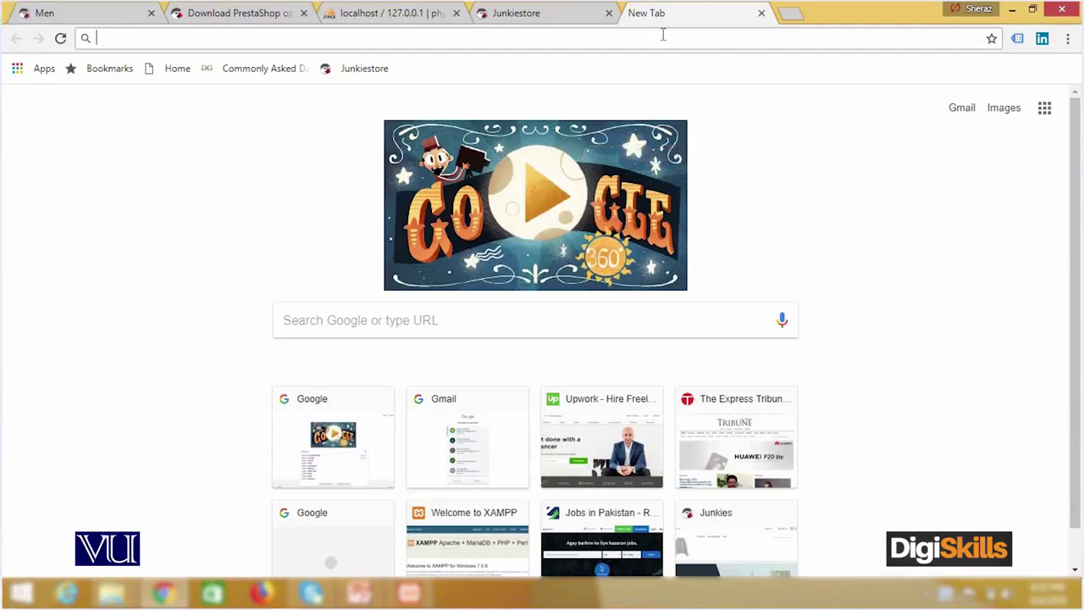
# Step: Load prestashop.com/en/download and reveal the PrestaShop 1.7 download form
pyautogui.write('https://www.prestashop.com/en/download')
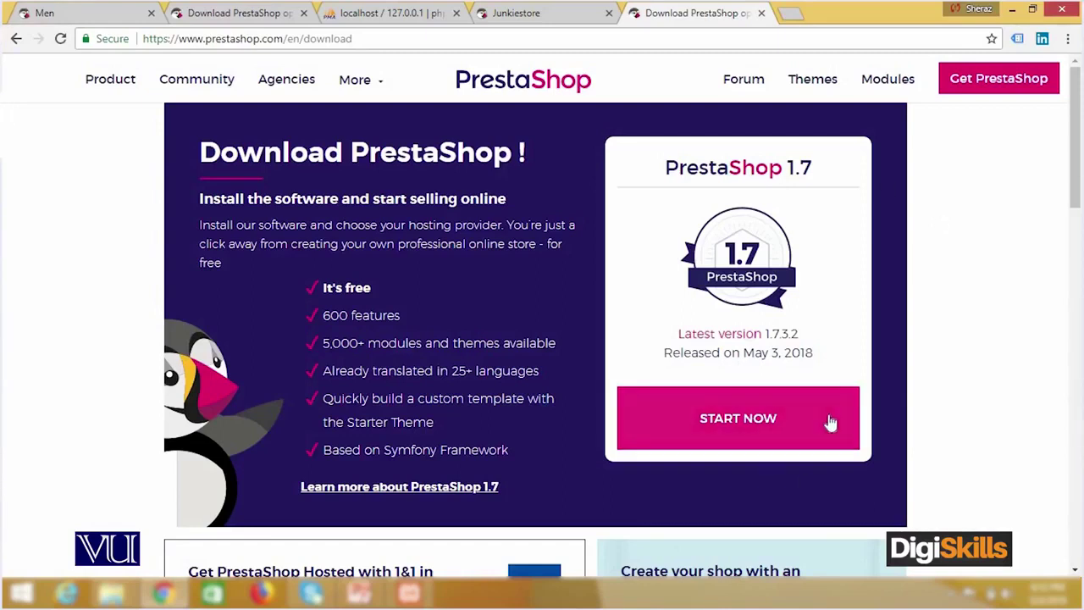
pyautogui.click(796, 421)
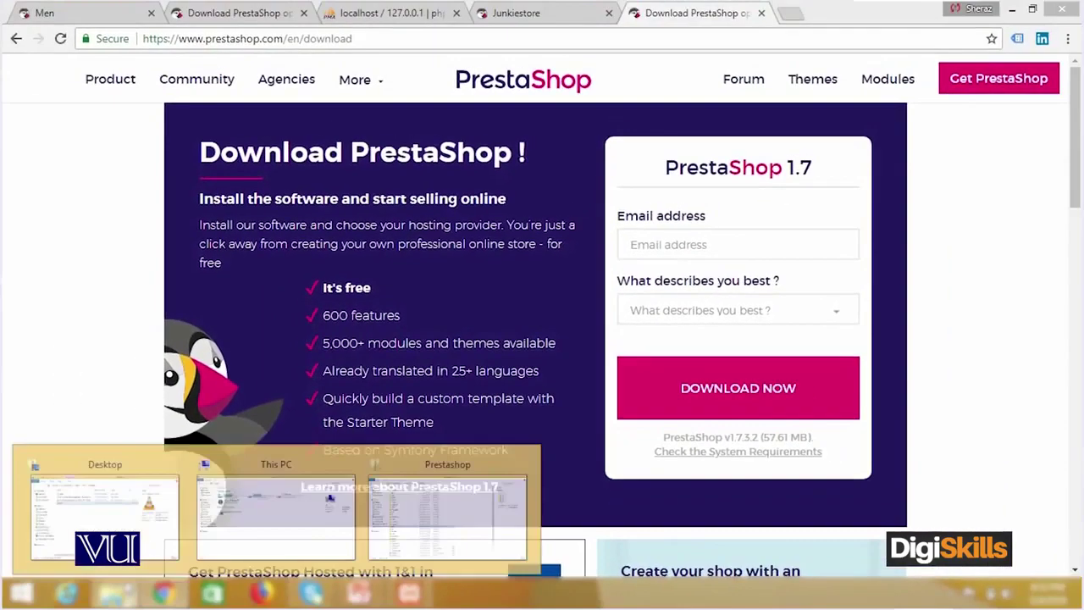
# Step: Browse from This PC into C:\xampp\htdocs\Prestashop
pyautogui.click(307, 532)
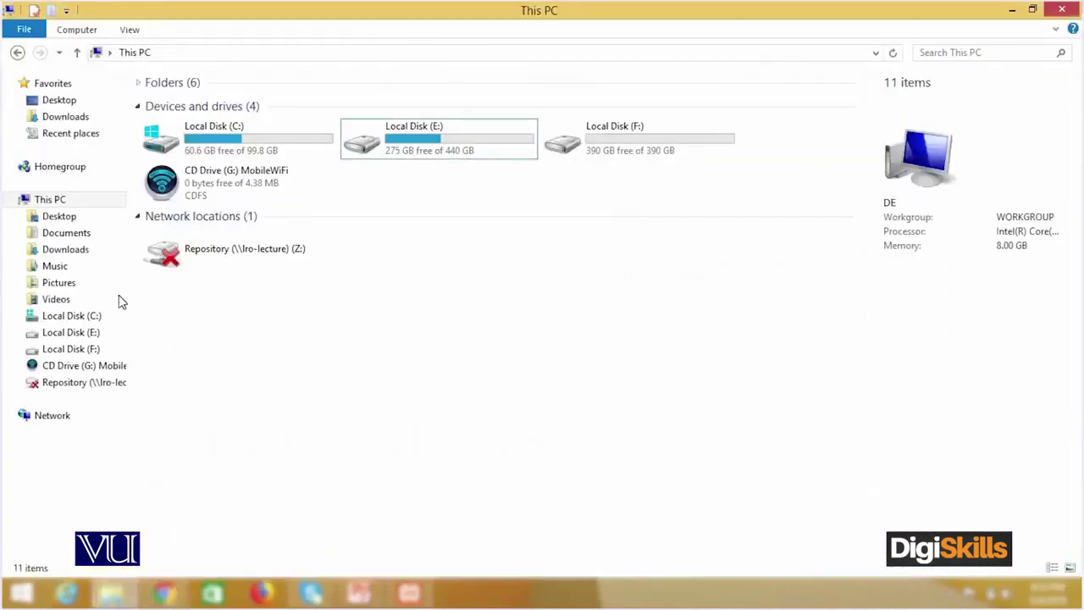
pyautogui.click(72, 315)
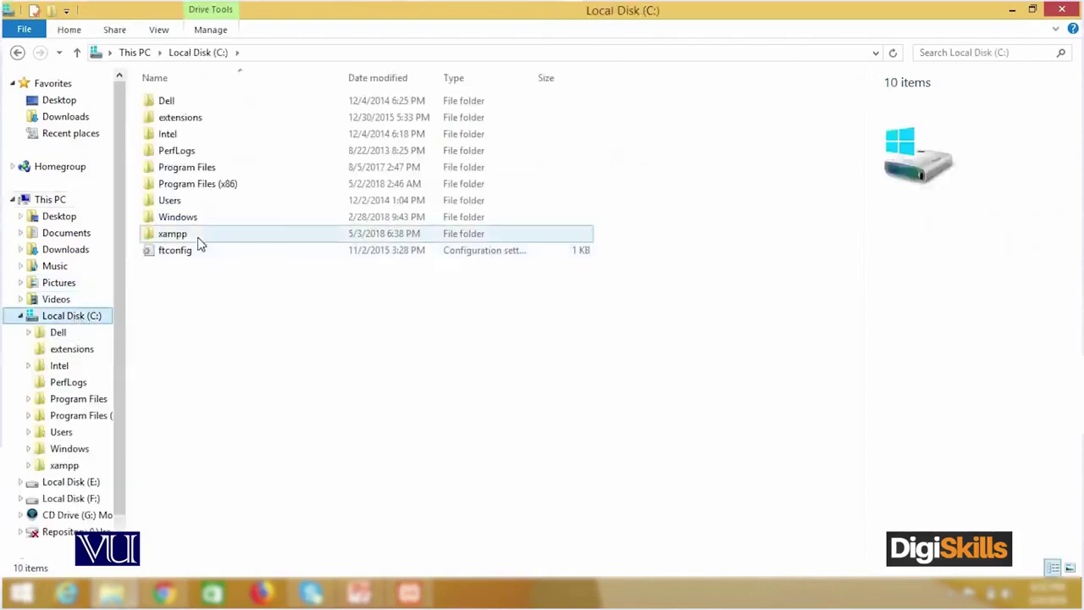
pyautogui.doubleClick(198, 238)
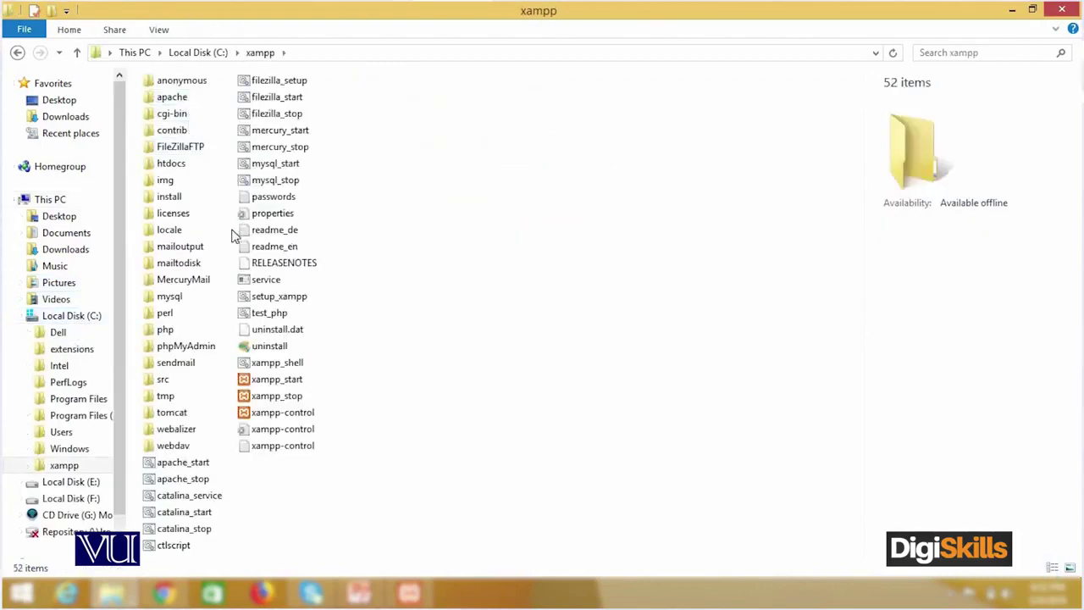
pyautogui.doubleClick(170, 164)
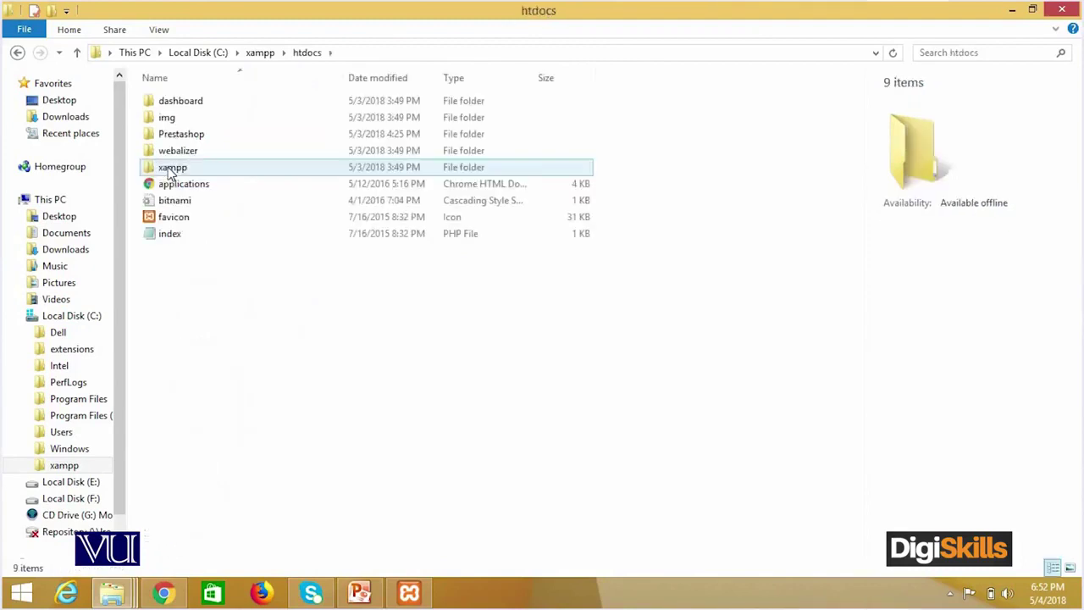
pyautogui.doubleClick(180, 133)
# Step: Locate the prestashop_1.7.3.2 archive, then return to the Local Disk (C:) root
pyautogui.scroll(-3, 347, 373)
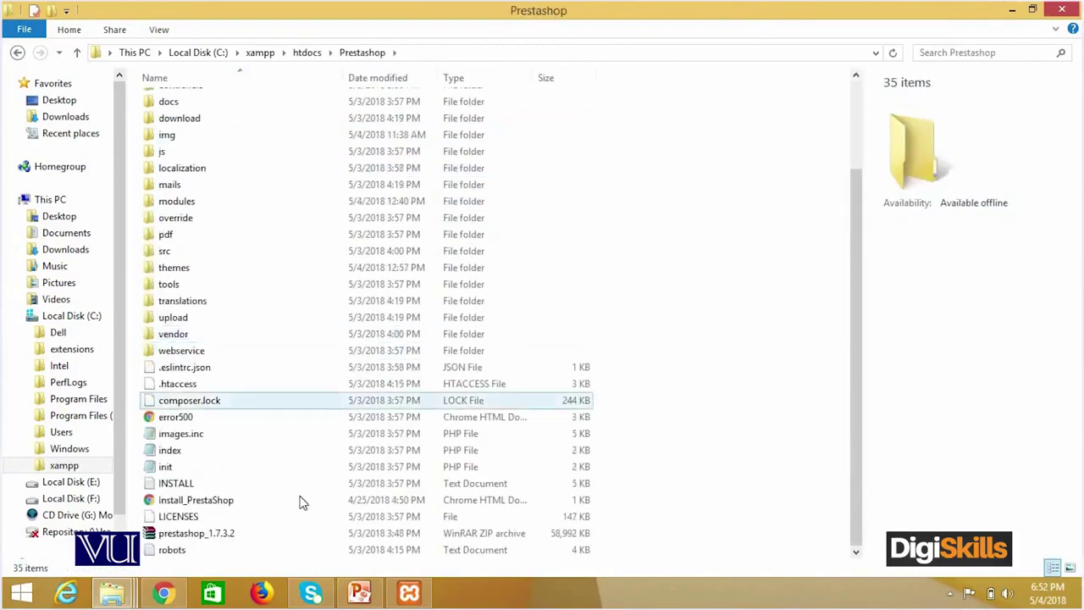
pyautogui.click(208, 516)
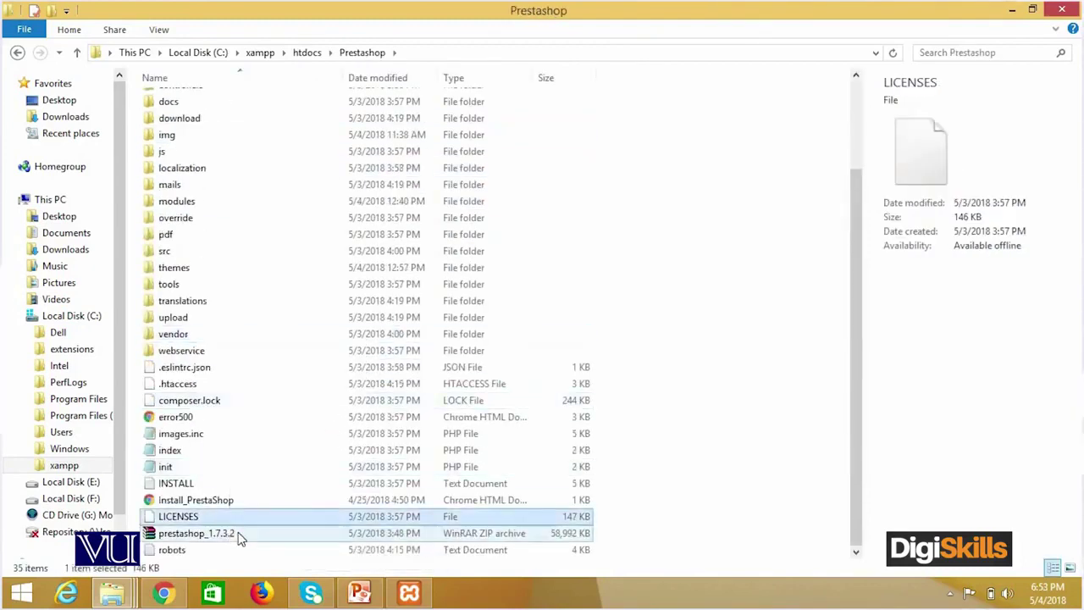
pyautogui.click(240, 535)
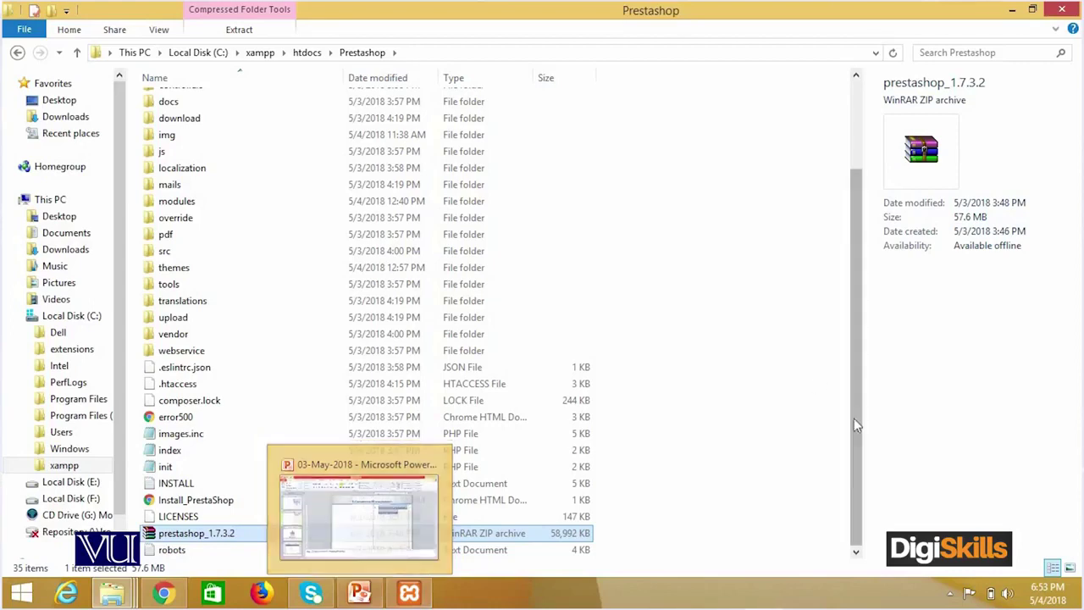
pyautogui.click(80, 320)
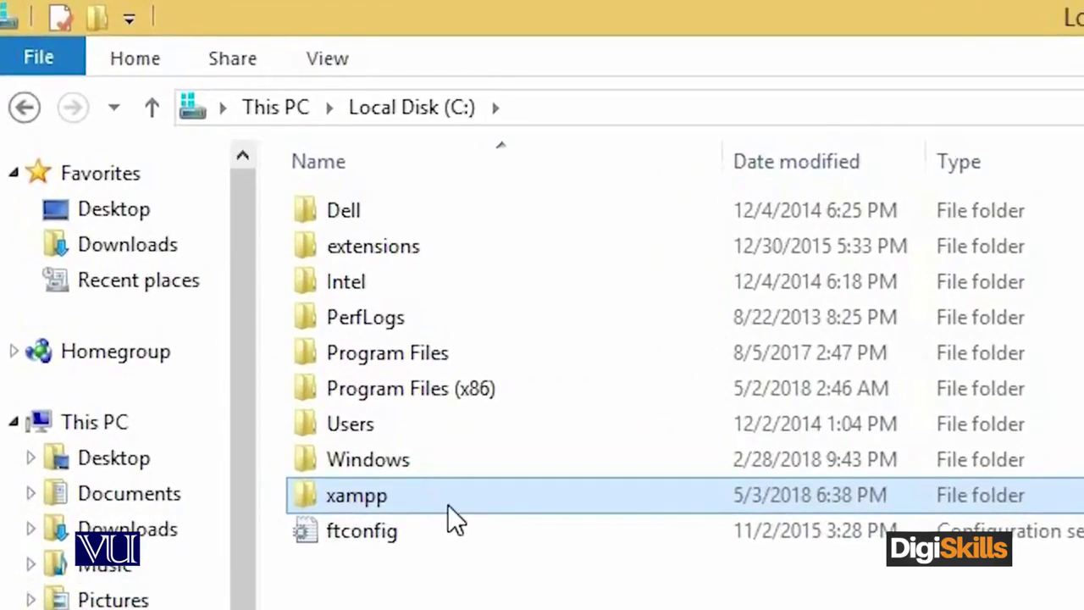
# Step: Reopen the xampp > htdocs > Prestashop folder and scroll to the archive
pyautogui.doubleClick(449, 505)
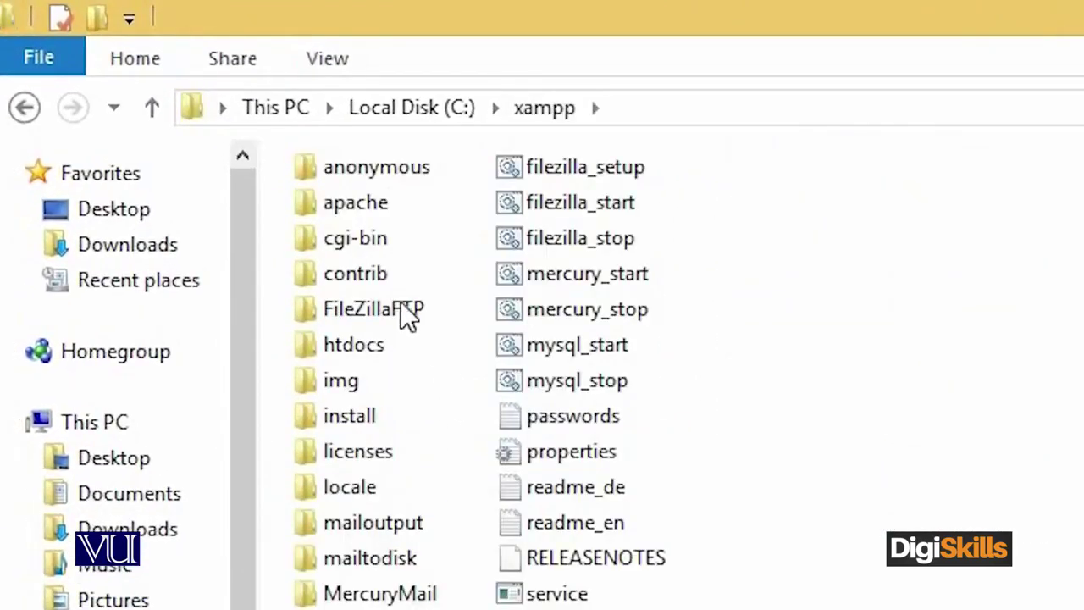
pyautogui.doubleClick(390, 347)
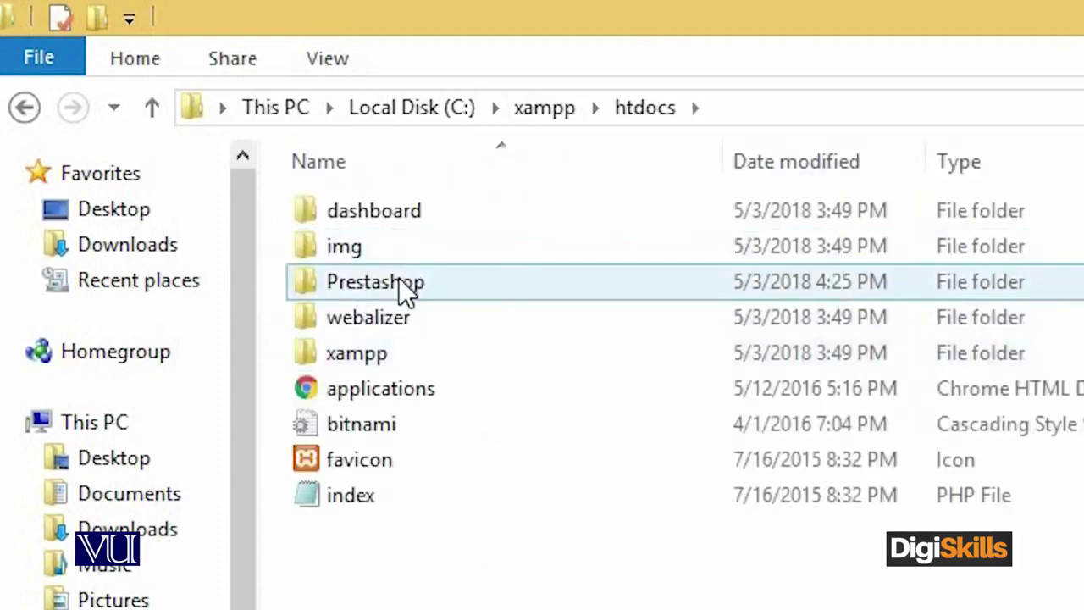
pyautogui.doubleClick(409, 288)
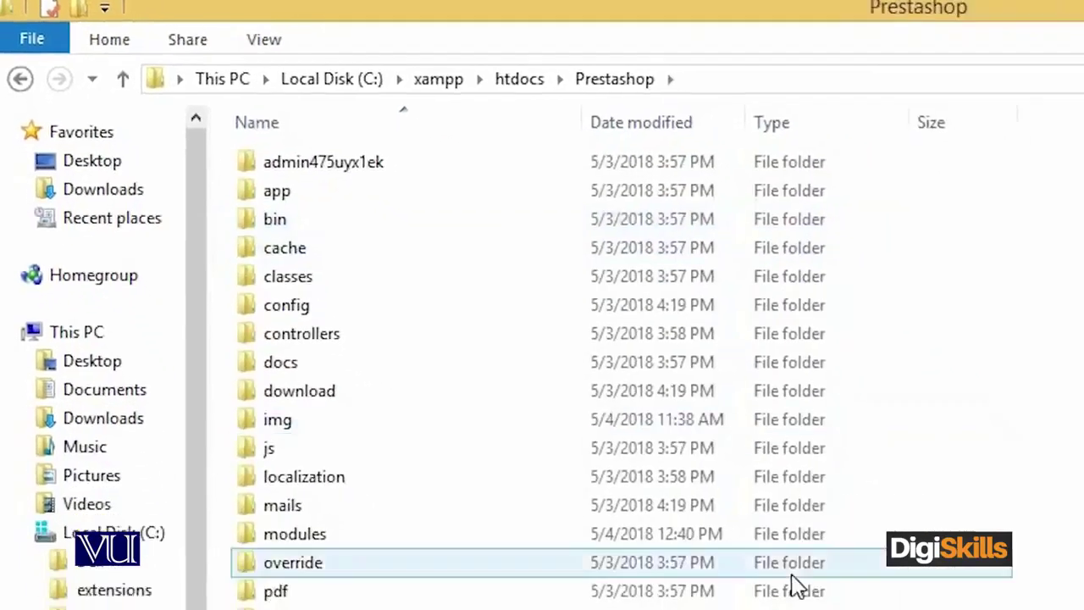
pyautogui.scroll(-3, 545, 387)
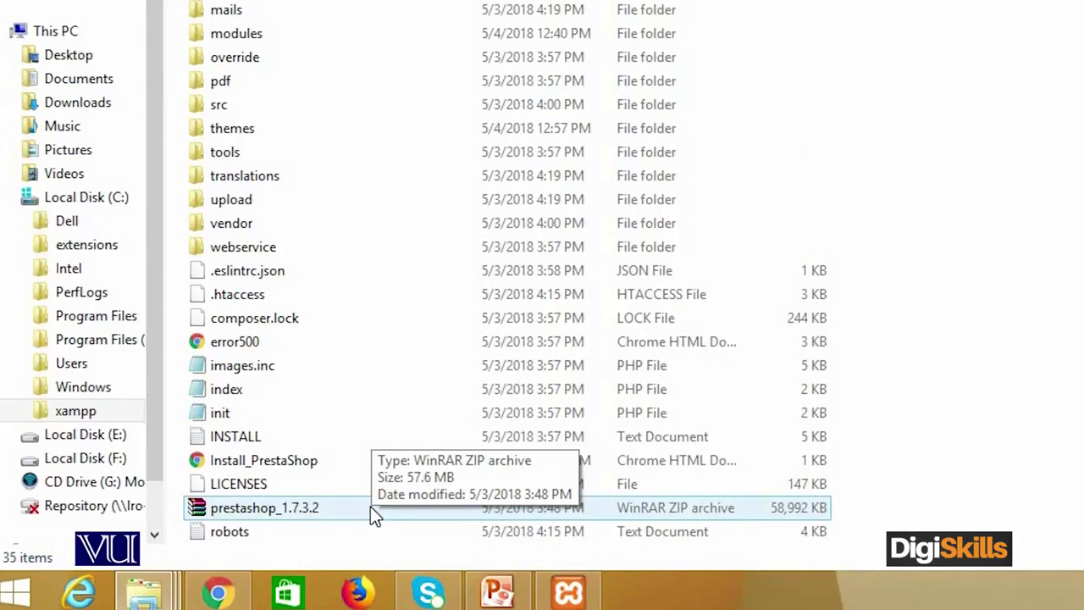
# Step: View the WinRAR extract options for prestashop_1.7.3.2.zip, then dismiss the menu
pyautogui.rightClick(370, 507)
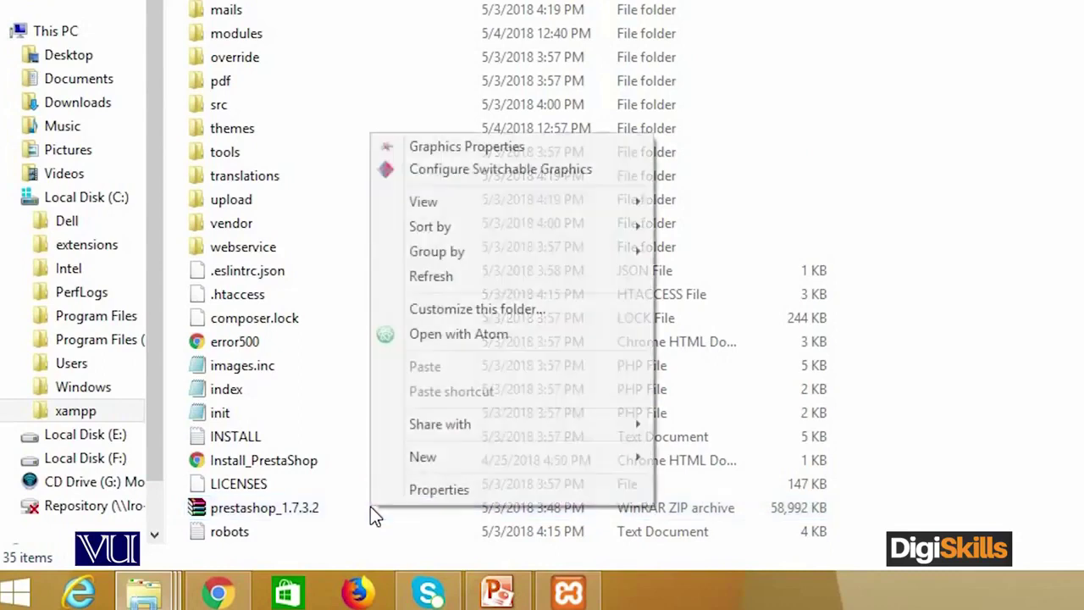
pyautogui.click(309, 511)
pyautogui.rightClick(309, 511)
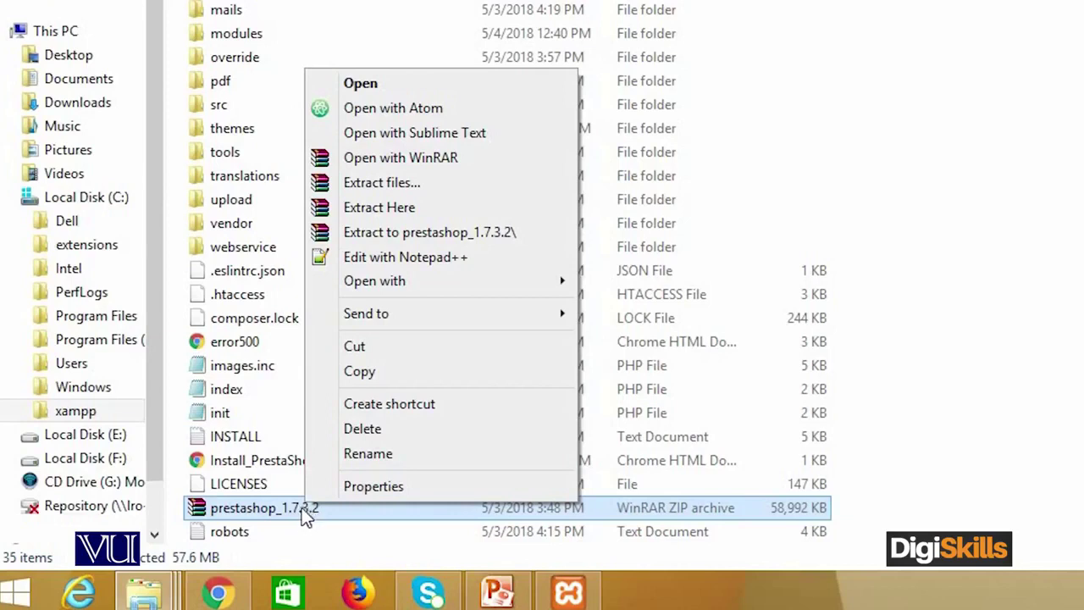
pyautogui.click(491, 598)
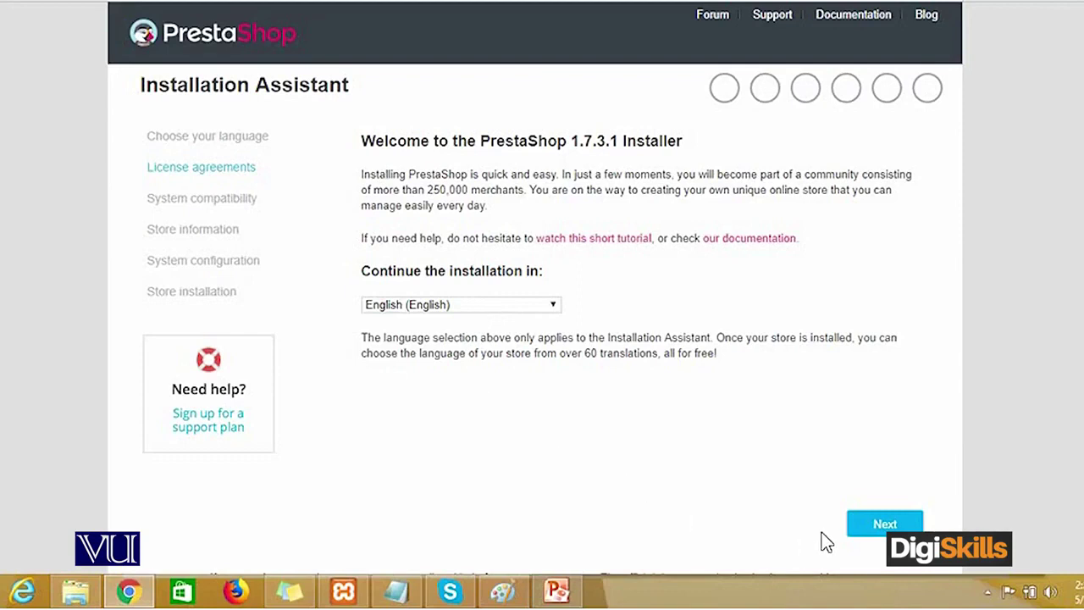
# Step: Keep English (English) as the installer language and continue to License Agreements
pyautogui.click(872, 529)
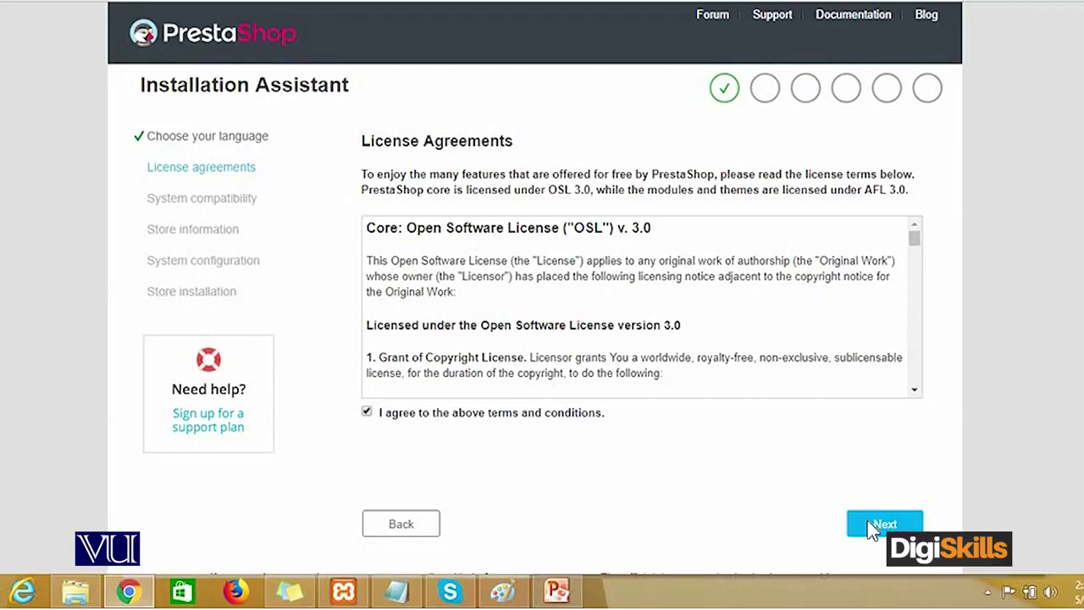
# Step: Accept the license terms and proceed to the System compatibility check
pyautogui.click(872, 529)
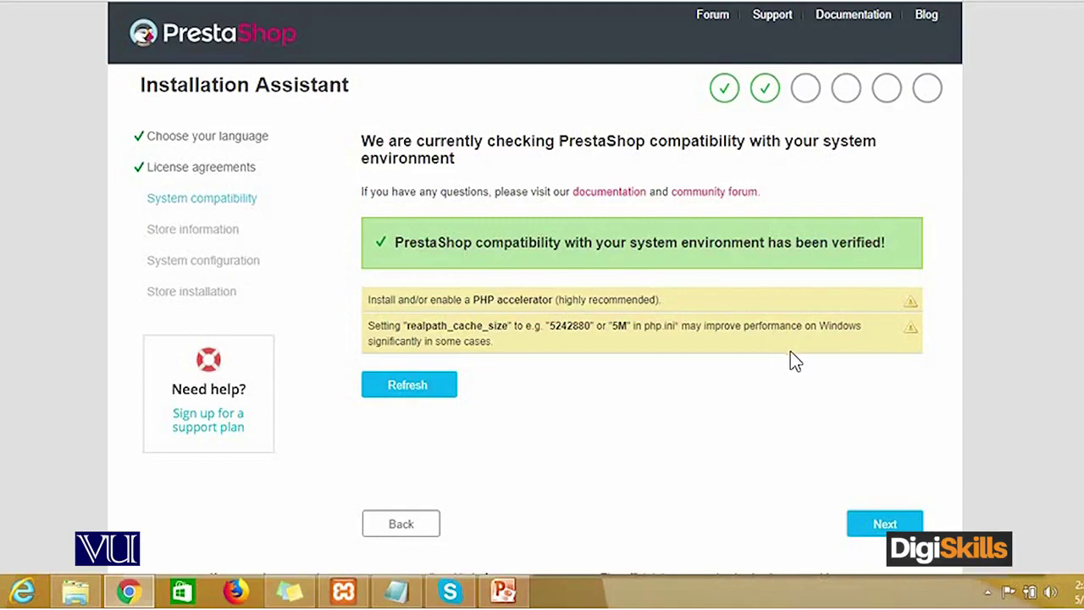
# Step: Continue past System compatibility to the store information form
pyautogui.click(870, 531)
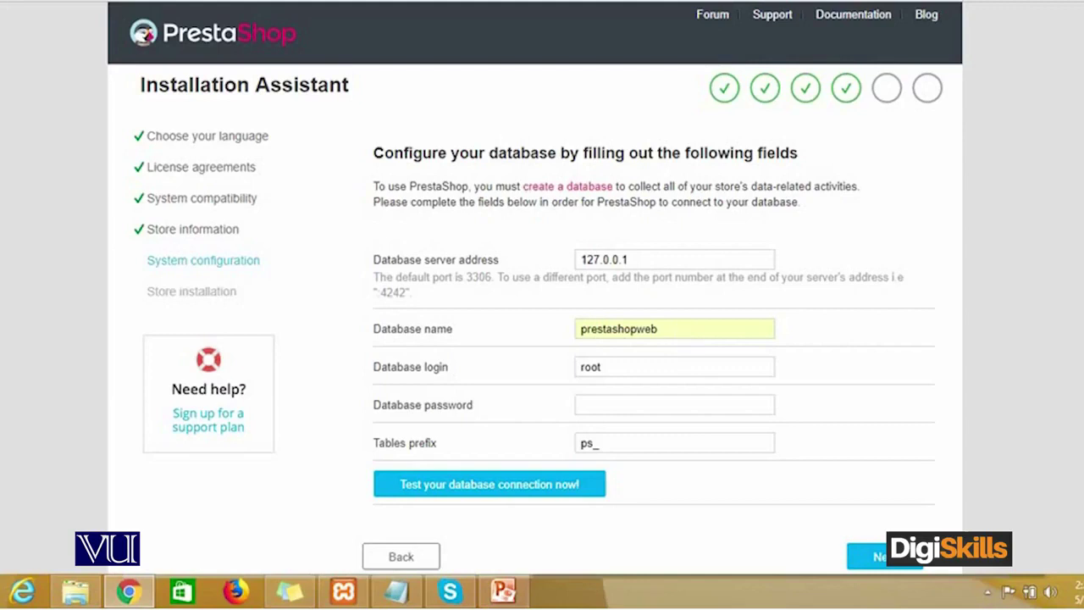
# Step: Start the store installation using database prestashopweb on 127.0.0.1 with login root
pyautogui.click(881, 555)
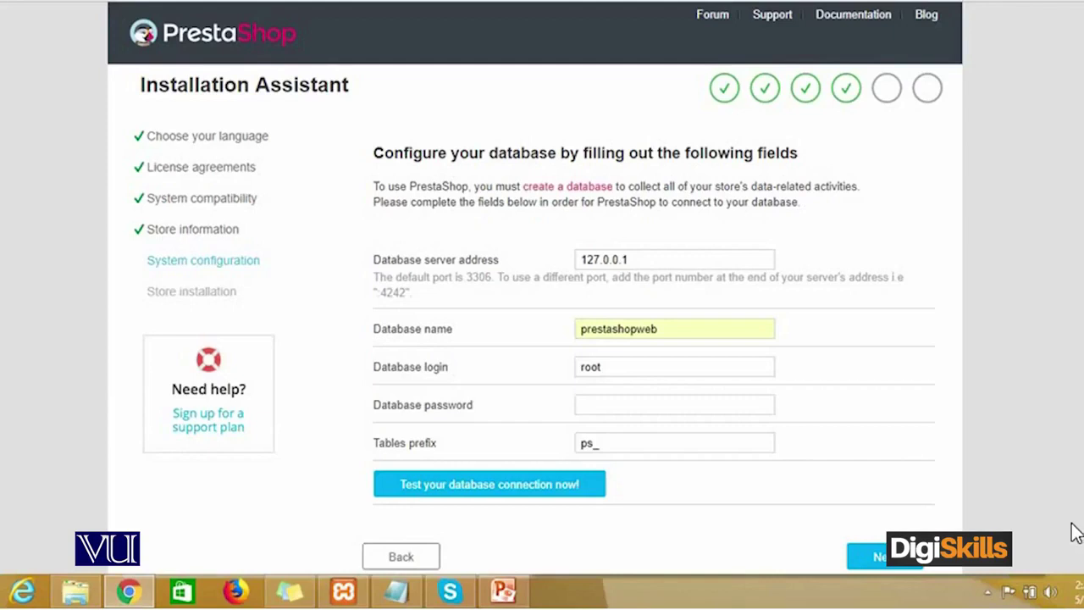